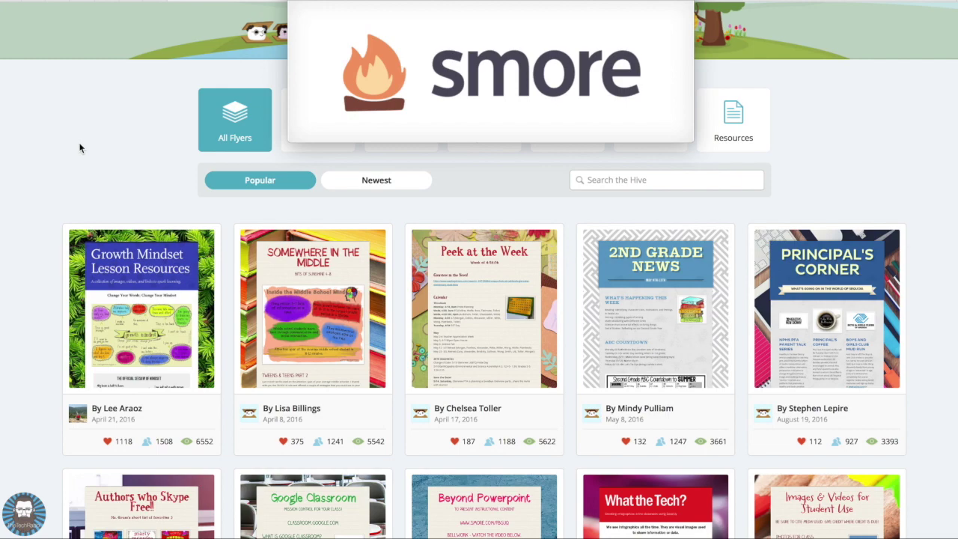
Browse the popular flyers in the Educator Hive, preview "Growth Mindset Lesson Resources" and view its author's profile
scroll(80, 148, up, 4)
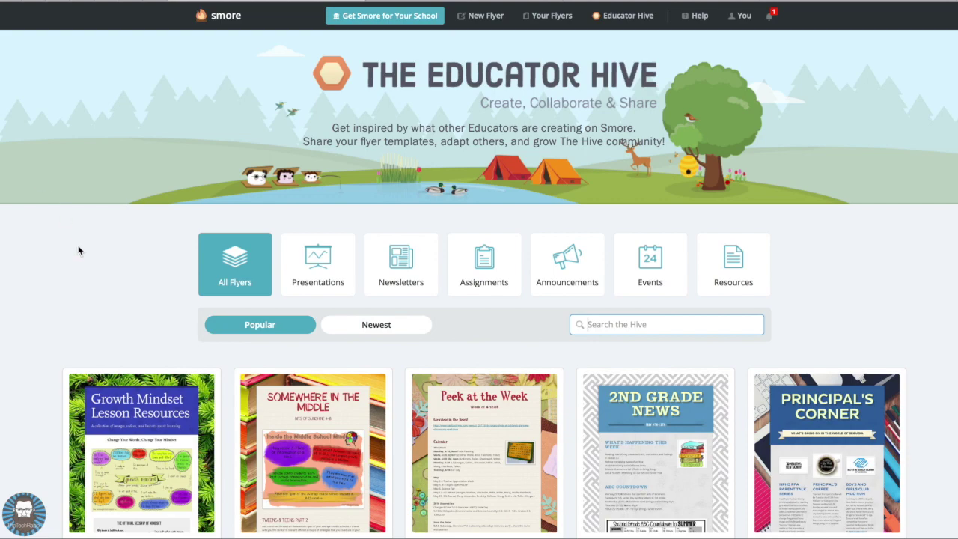
scroll(78, 251, down, 8)
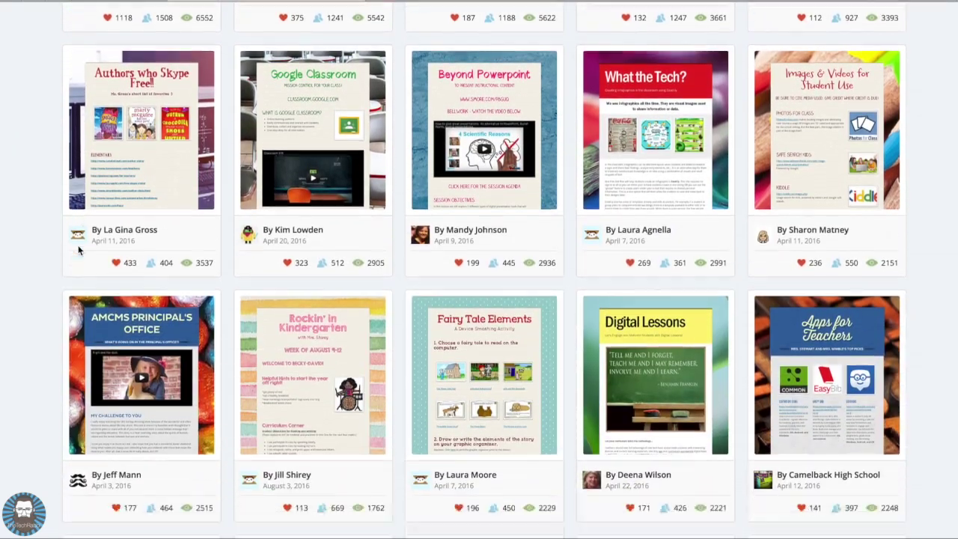
scroll(78, 251, down, 4)
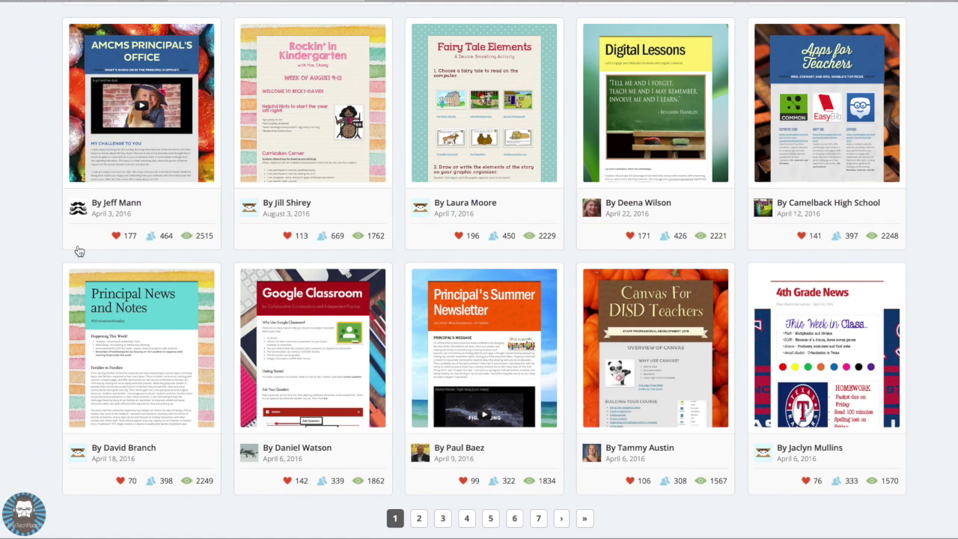
scroll(79, 251, up, 11)
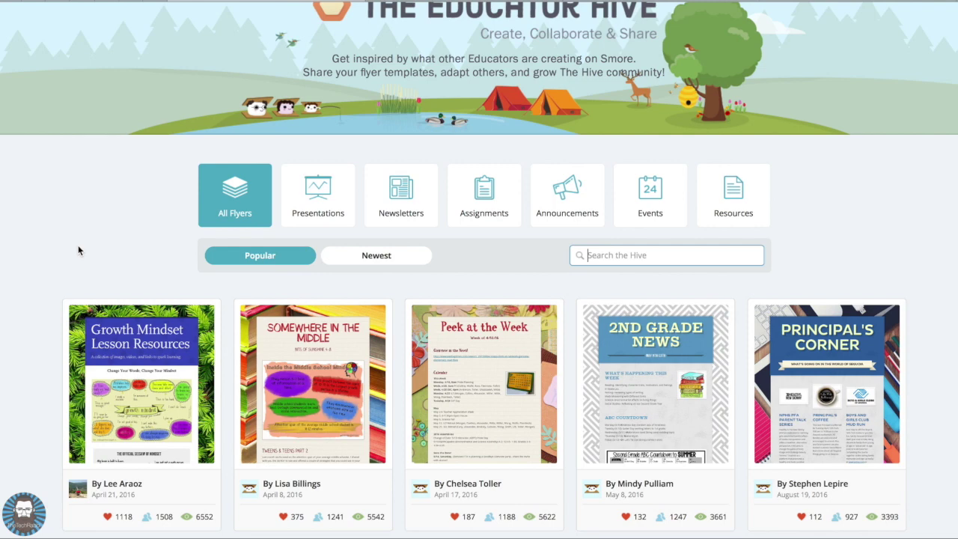
scroll(50, 350, down, 1)
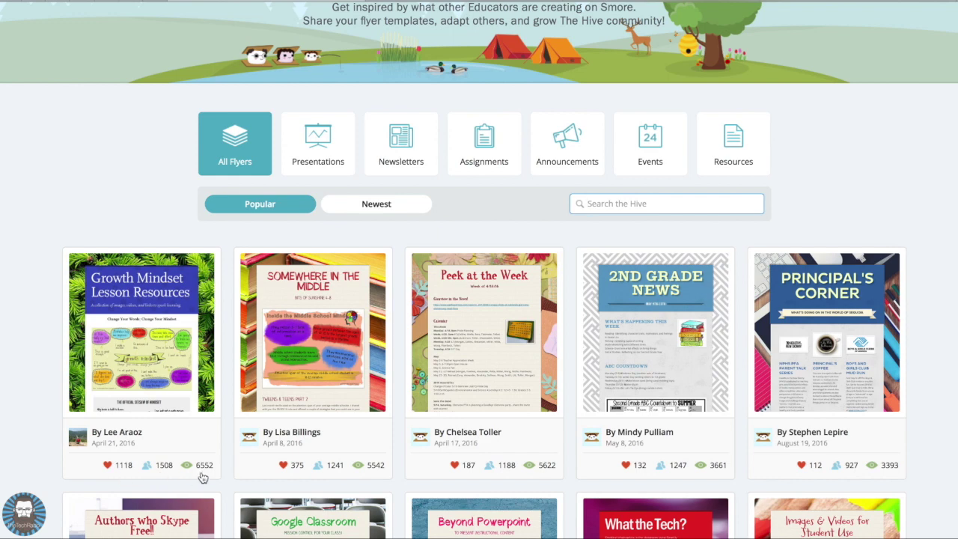
click(129, 380)
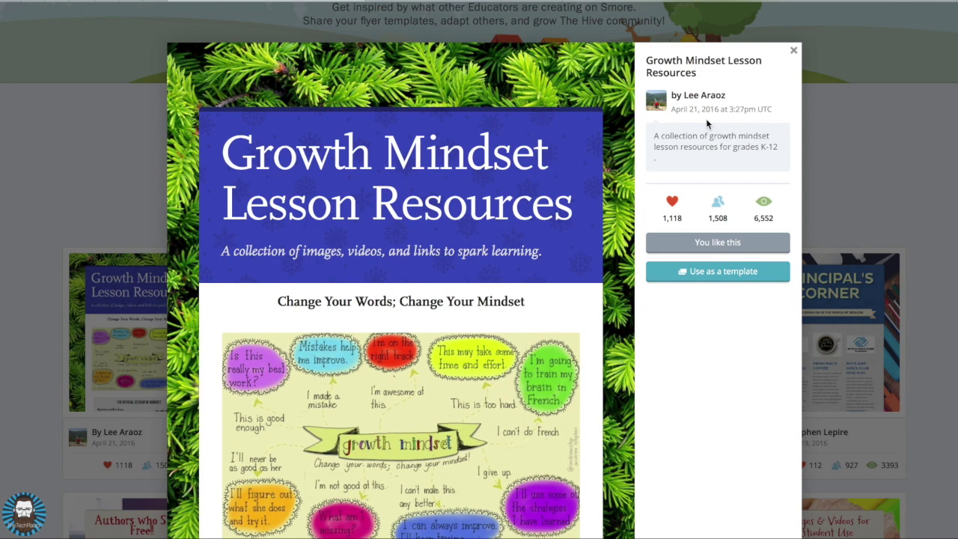
click(707, 96)
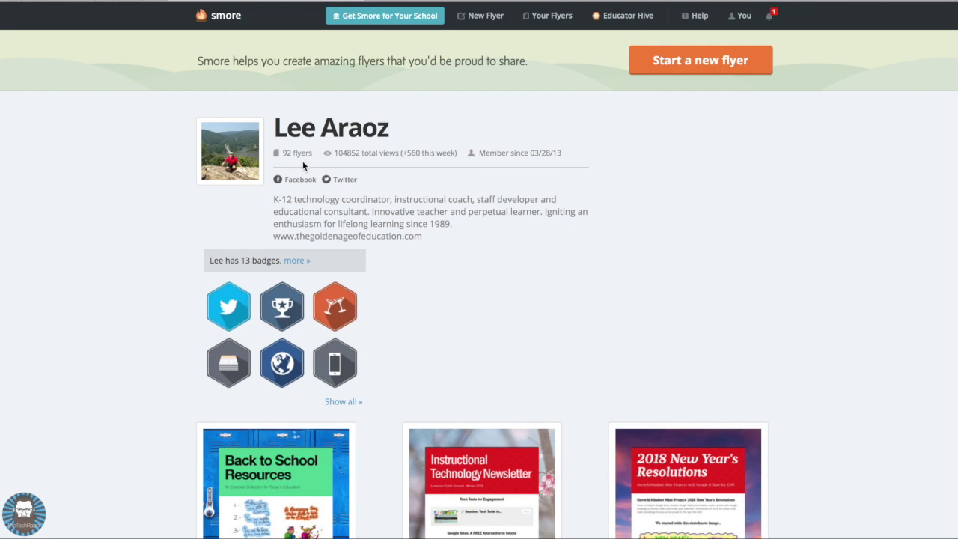
Return to the Growth Mindset Lesson Resources preview, duplicate the flyer as a template and open the copy for editing
click(831, 2)
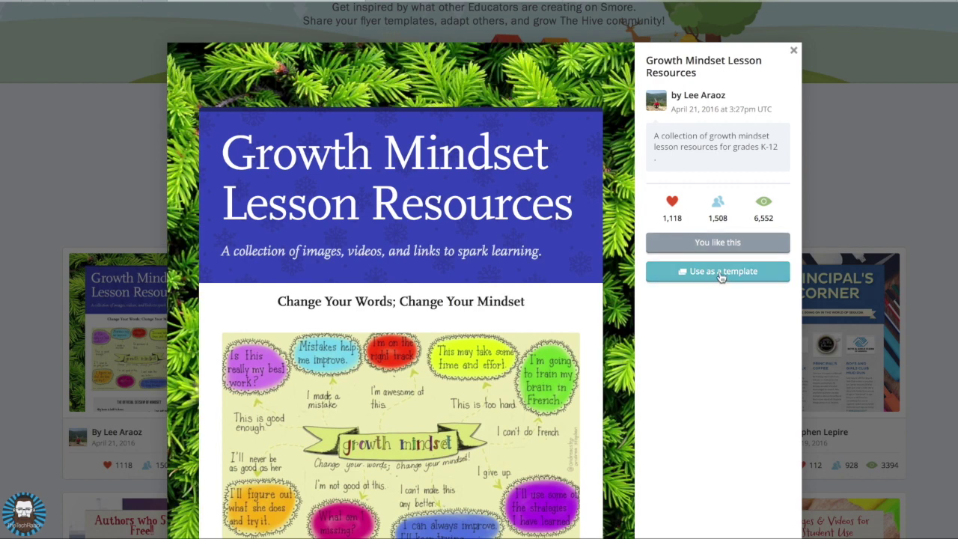
click(719, 276)
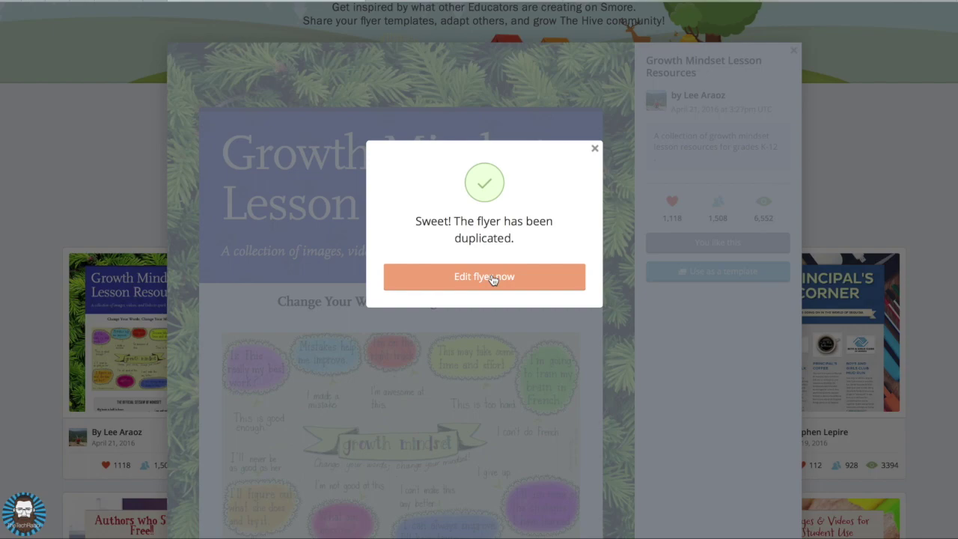
click(491, 277)
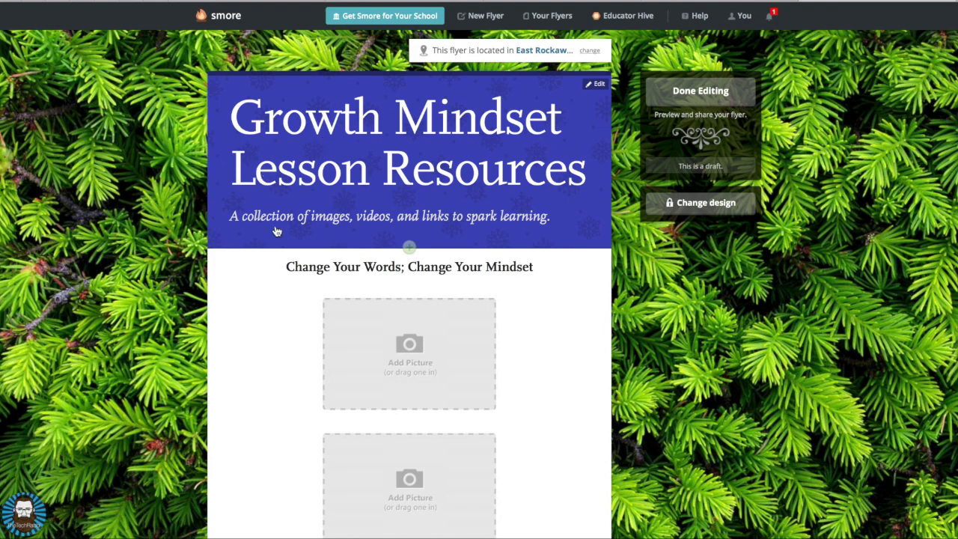
Examine the duplicated flyer's picture placeholders, embedded videos, links and blog activity sections down to the Kidblog link
scroll(277, 231, down, 5)
scroll(277, 232, down, 4)
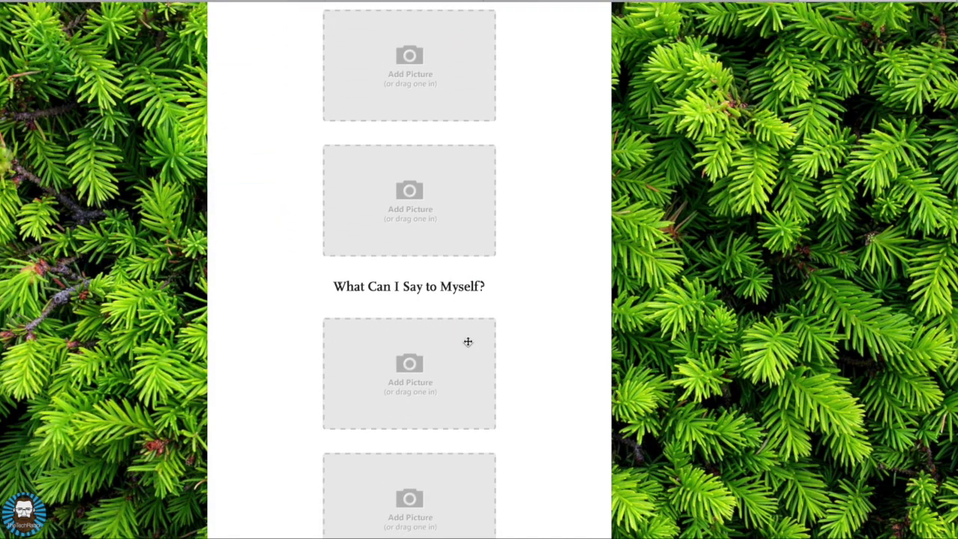
scroll(375, 349, down, 8)
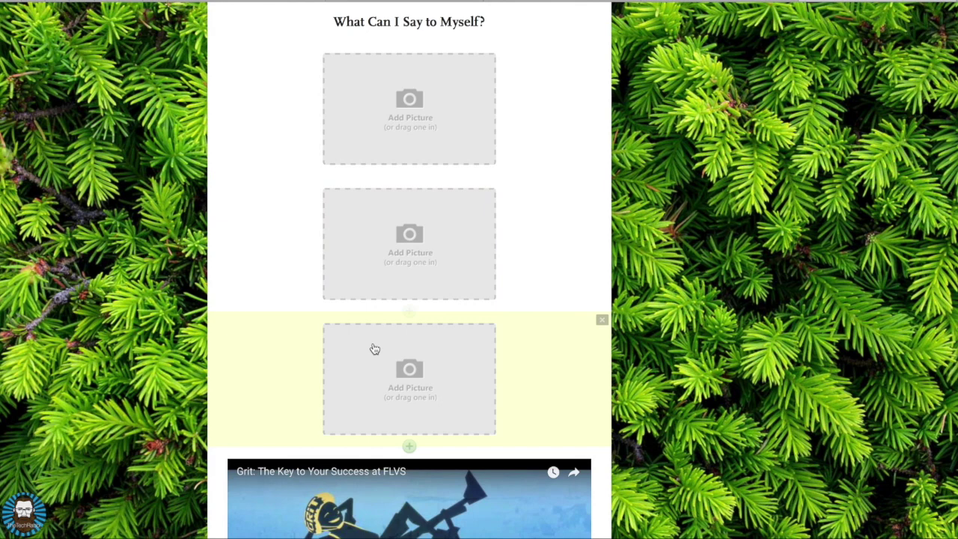
scroll(375, 349, down, 1)
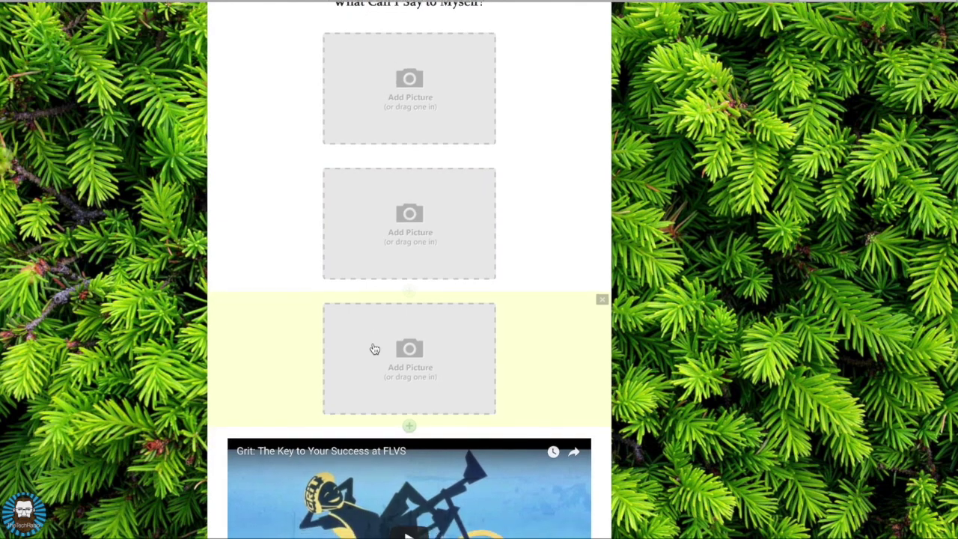
scroll(375, 348, down, 2)
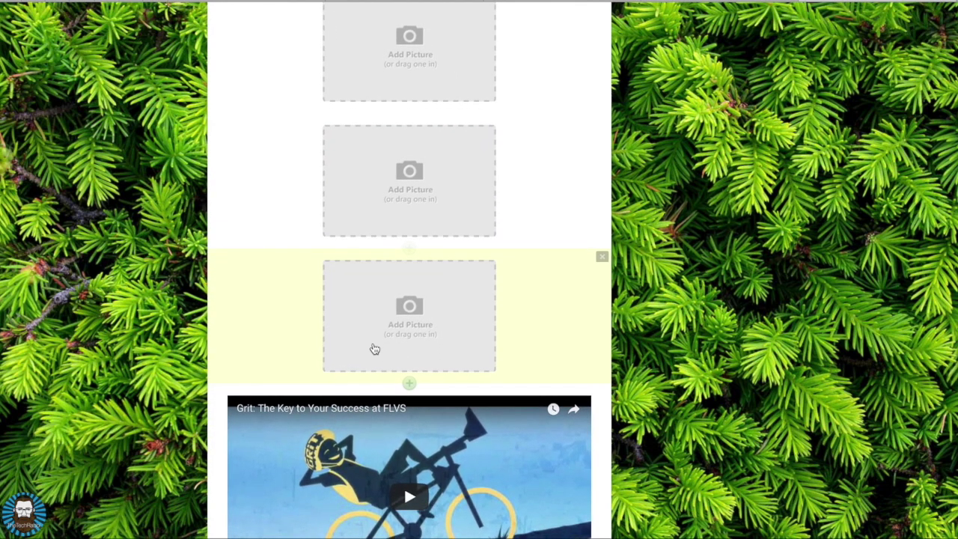
scroll(375, 350, down, 4)
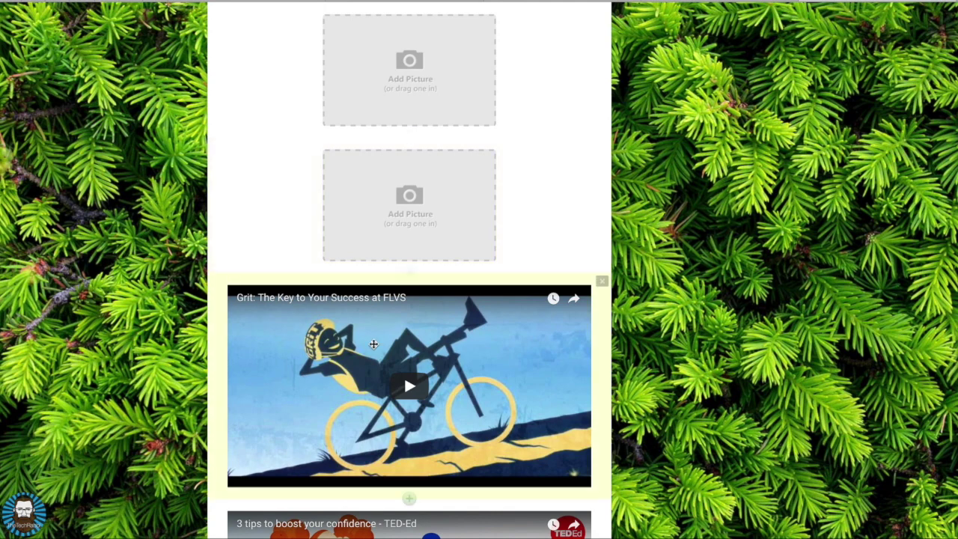
scroll(374, 345, down, 9)
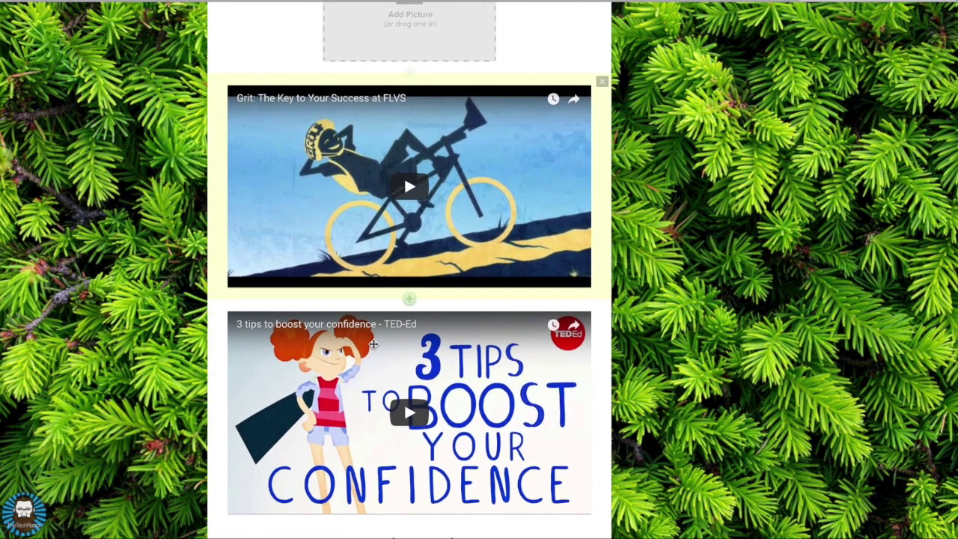
scroll(374, 344, down, 20)
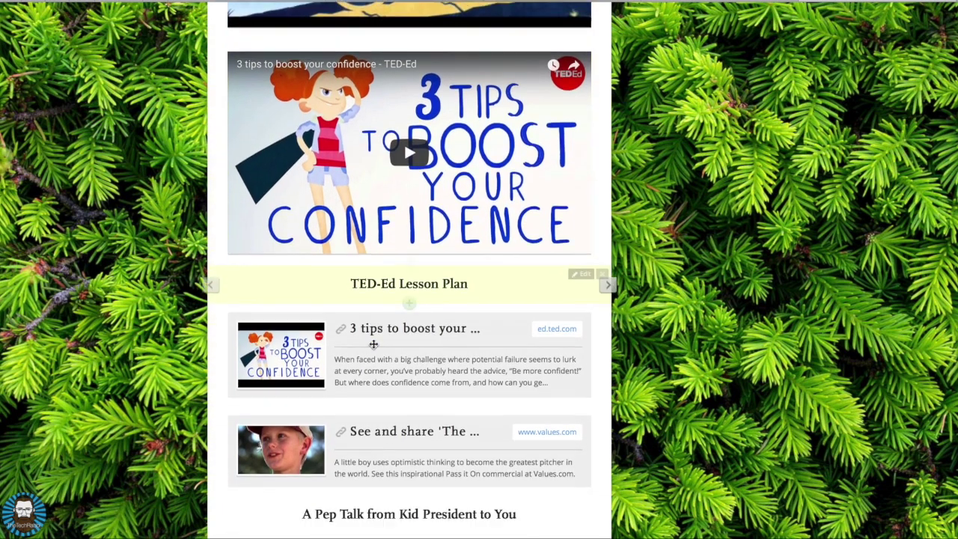
scroll(373, 345, down, 20)
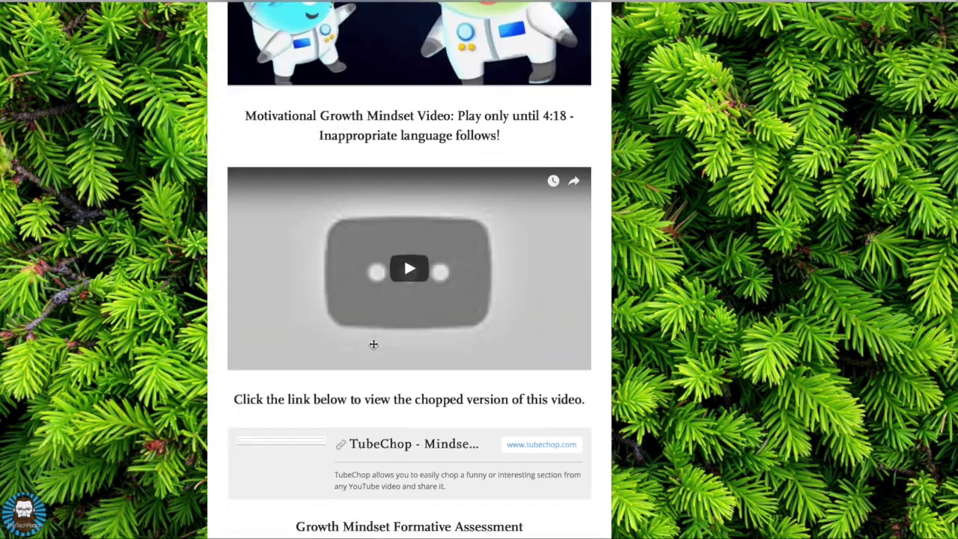
scroll(374, 344, down, 3)
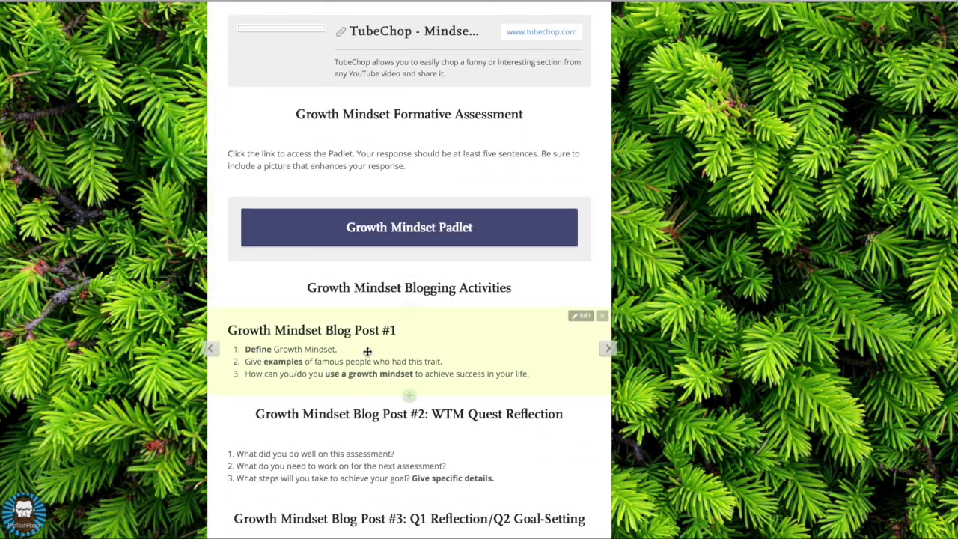
scroll(400, 337, down, 4)
scroll(404, 337, down, 1)
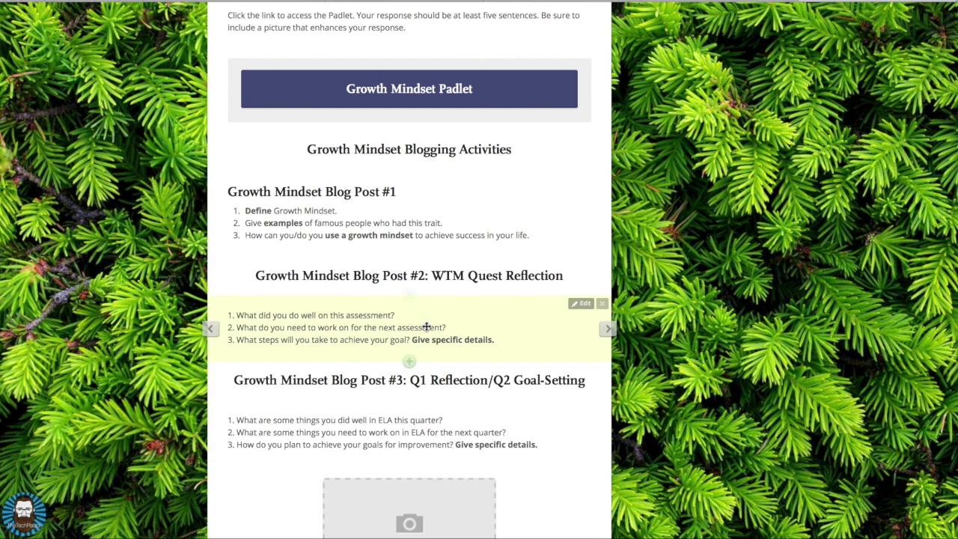
scroll(426, 327, down, 3)
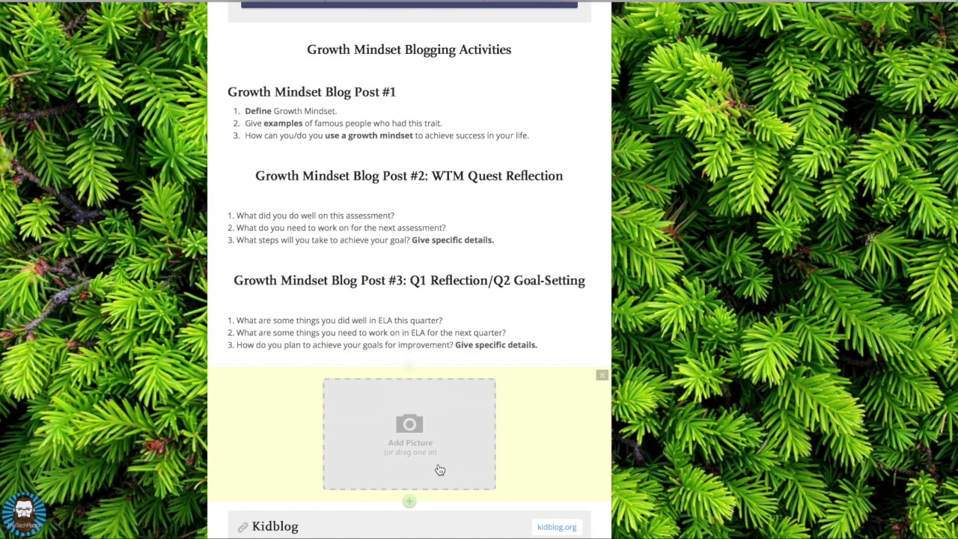
scroll(430, 441, down, 2)
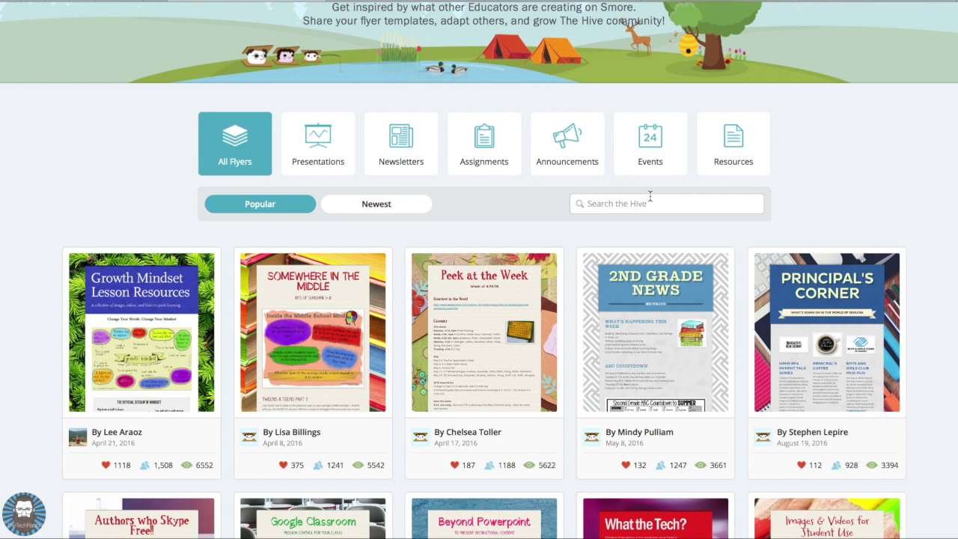
Search the Educator Hive flyers for "essay", "math" and "science" in turn
click(647, 204)
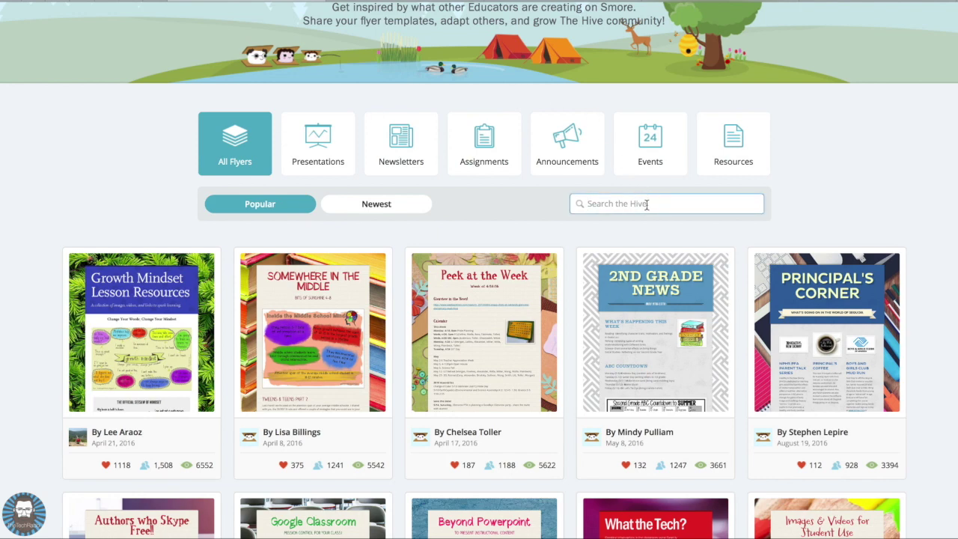
text(essay)
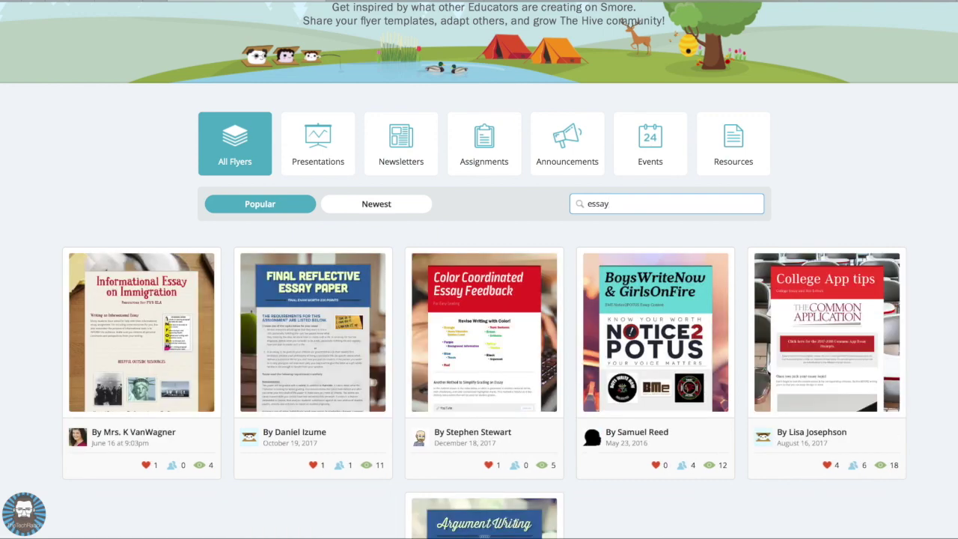
text(math)
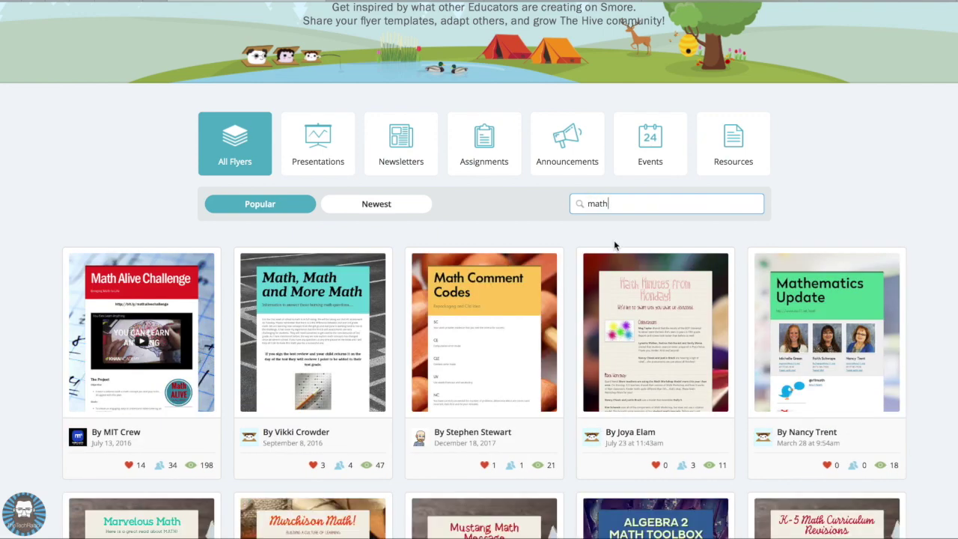
key(ctrl+a)
text(science)
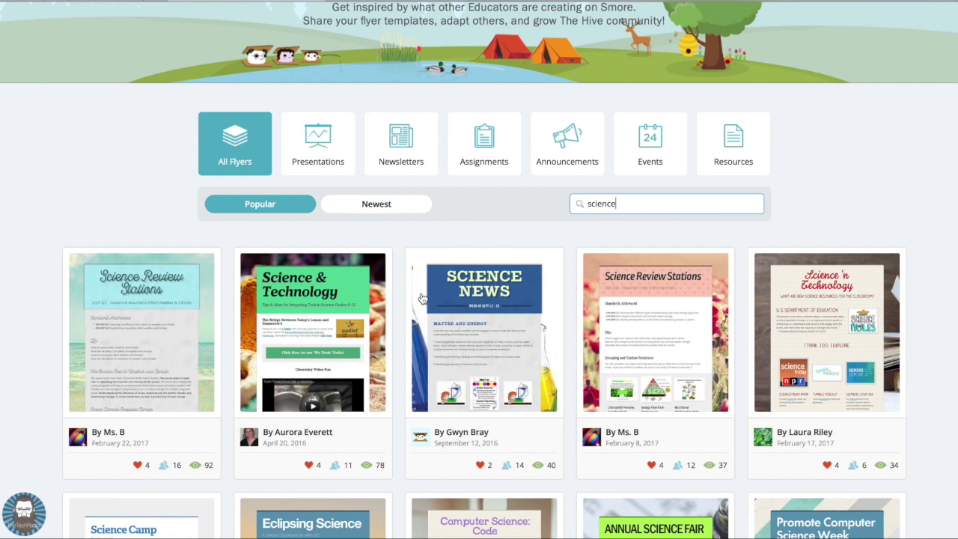
Filter the Educator Hive to Presentations and browse the popular flyers in that category
scroll(422, 298, up, 3)
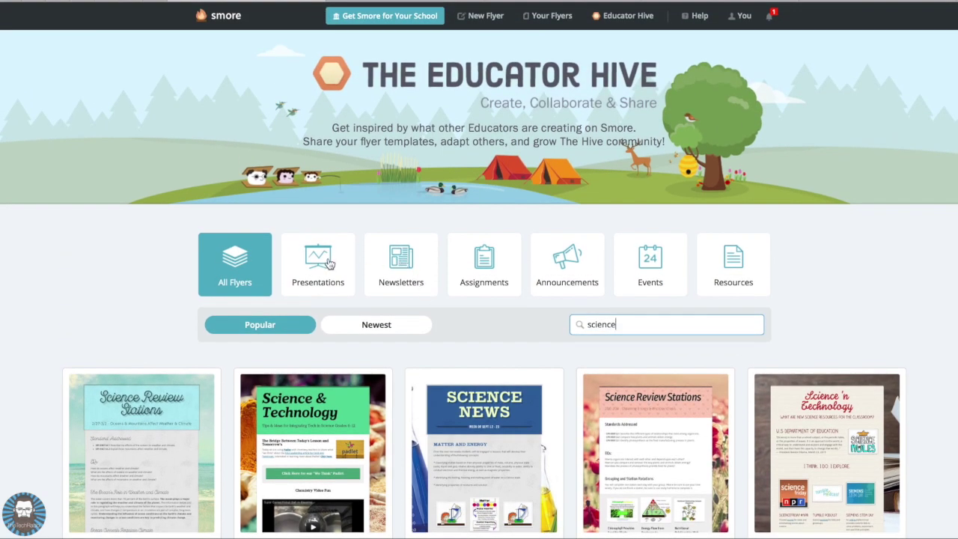
click(330, 263)
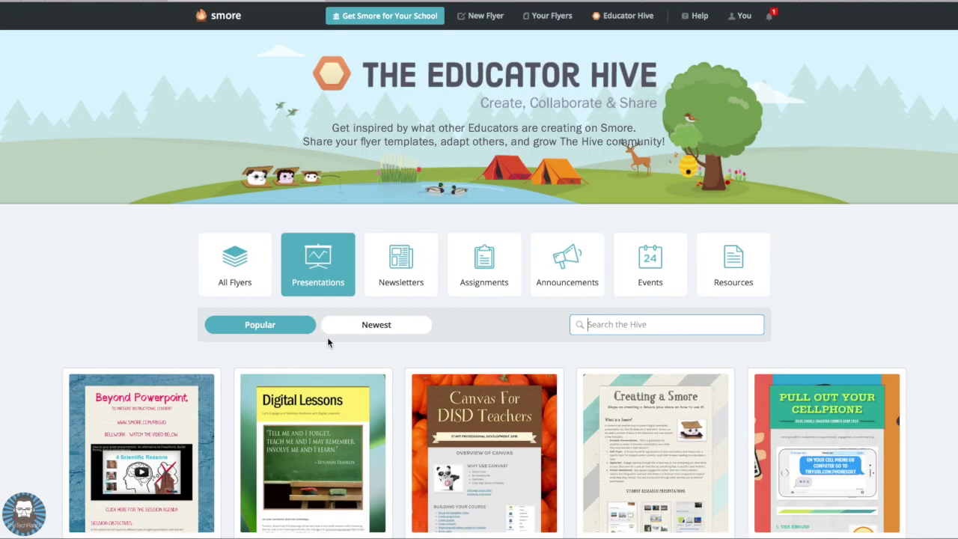
scroll(328, 336, down, 3)
scroll(476, 255, up, 2)
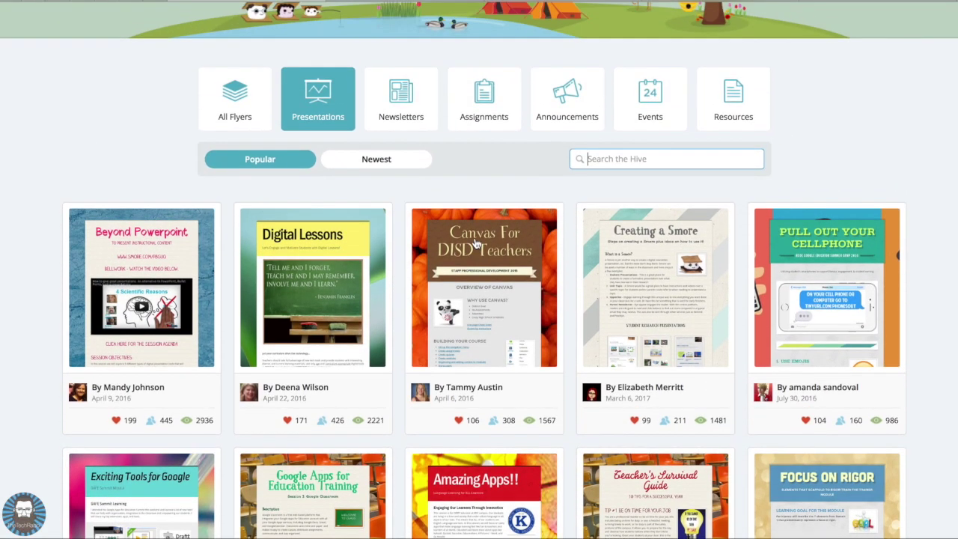
Filter the Educator Hive to Assignments and look over the popular assignment flyers
click(474, 86)
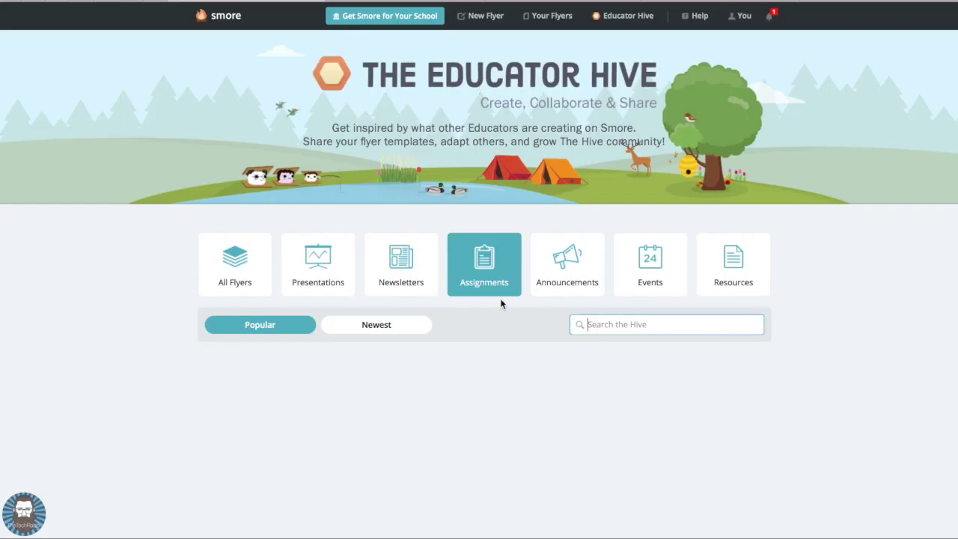
scroll(501, 299, down, 2)
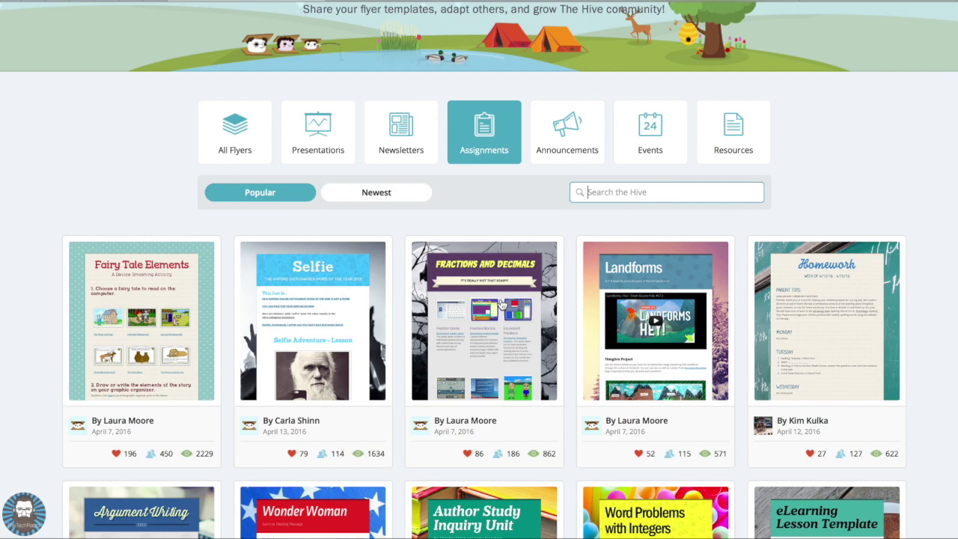
scroll(501, 304, up, 2)
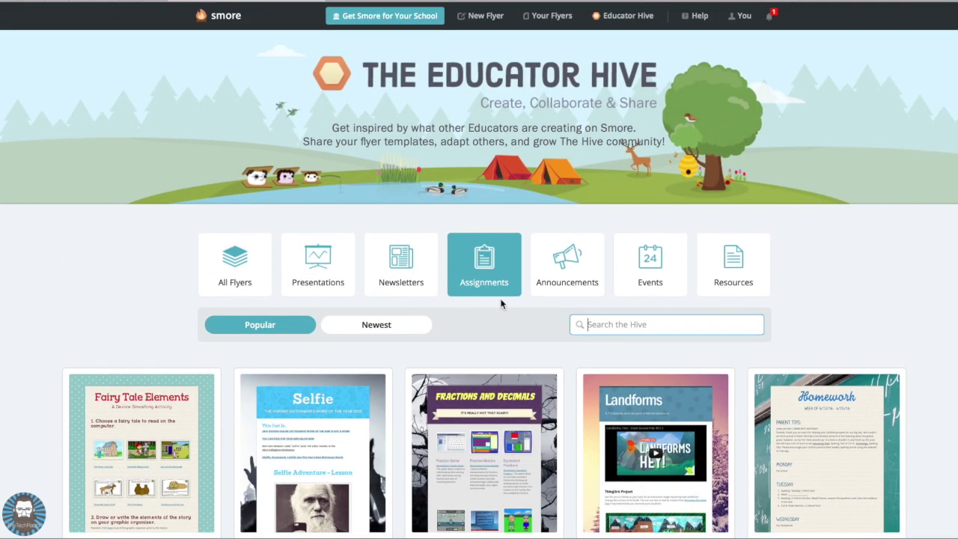